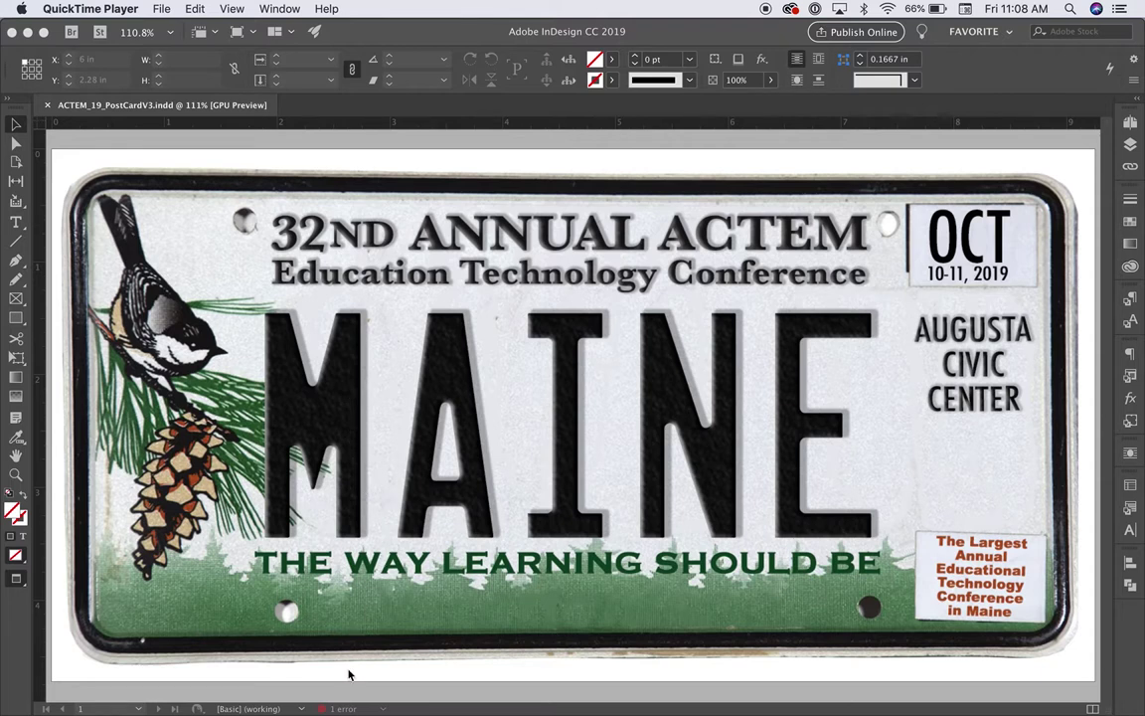
- Open the Preflight menu from the '1 error' indicator in InDesign's status bar
{"action": "left_click", "coordinate": [385, 710]}
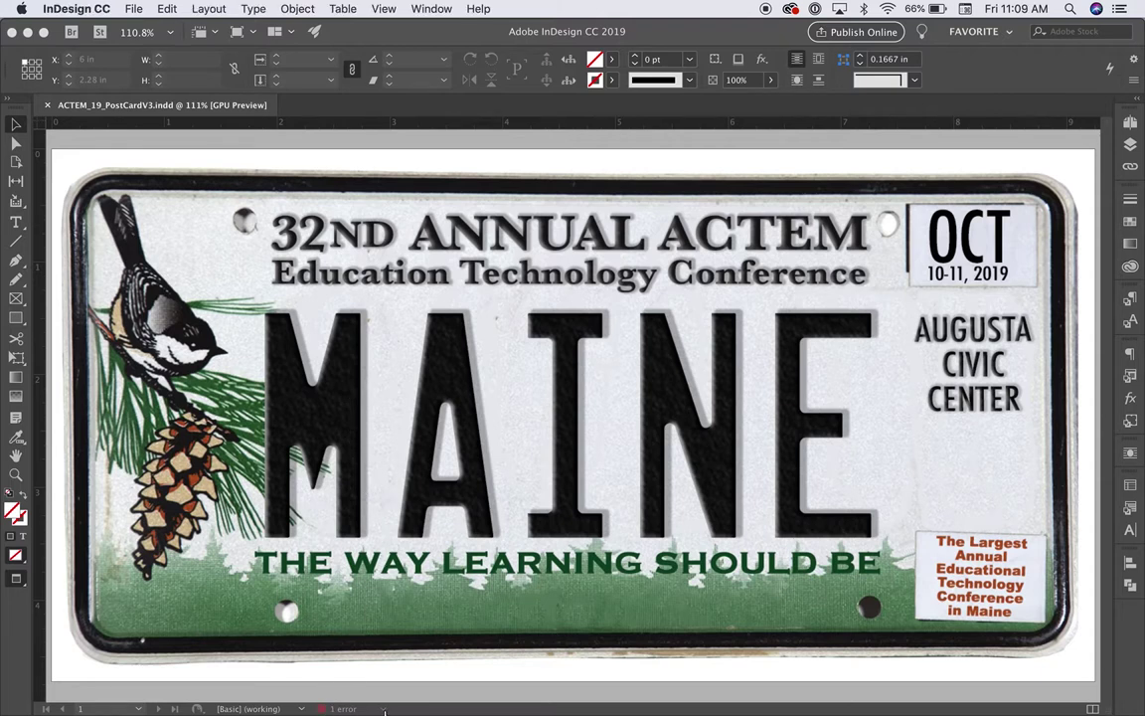
{"action": "left_click", "coordinate": [384, 710]}
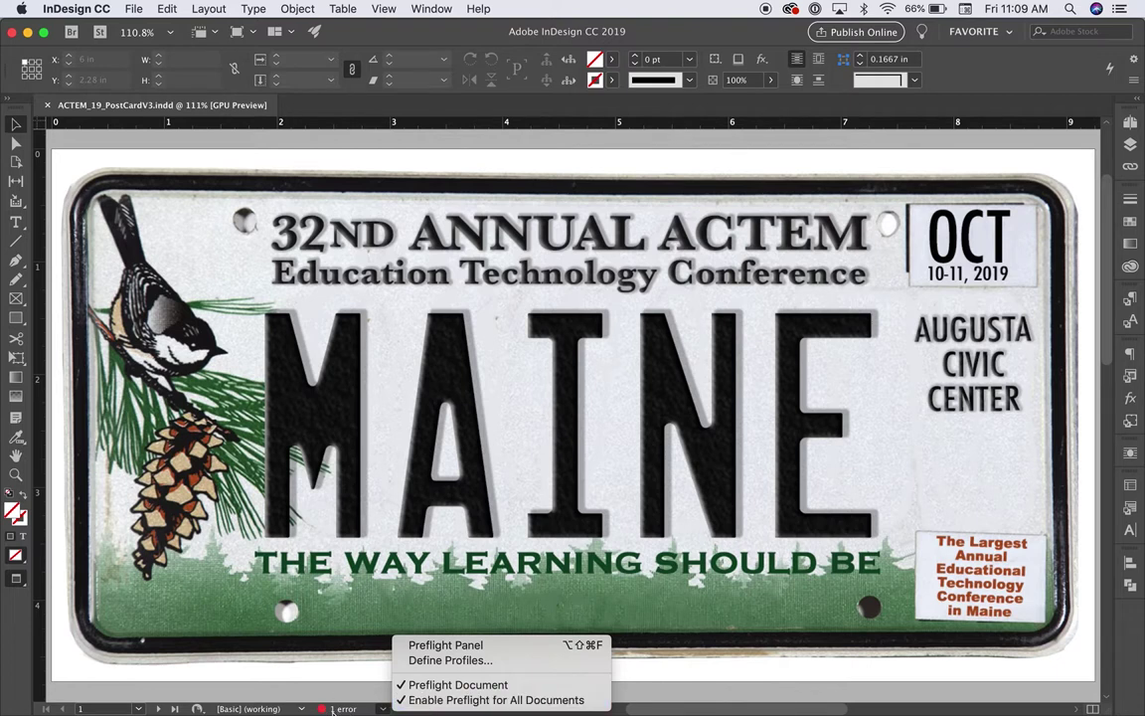
- In the Preflight panel, drill down TEXT > Overset text to the page-2 Text Frame entry
{"action": "left_click", "coordinate": [454, 646]}
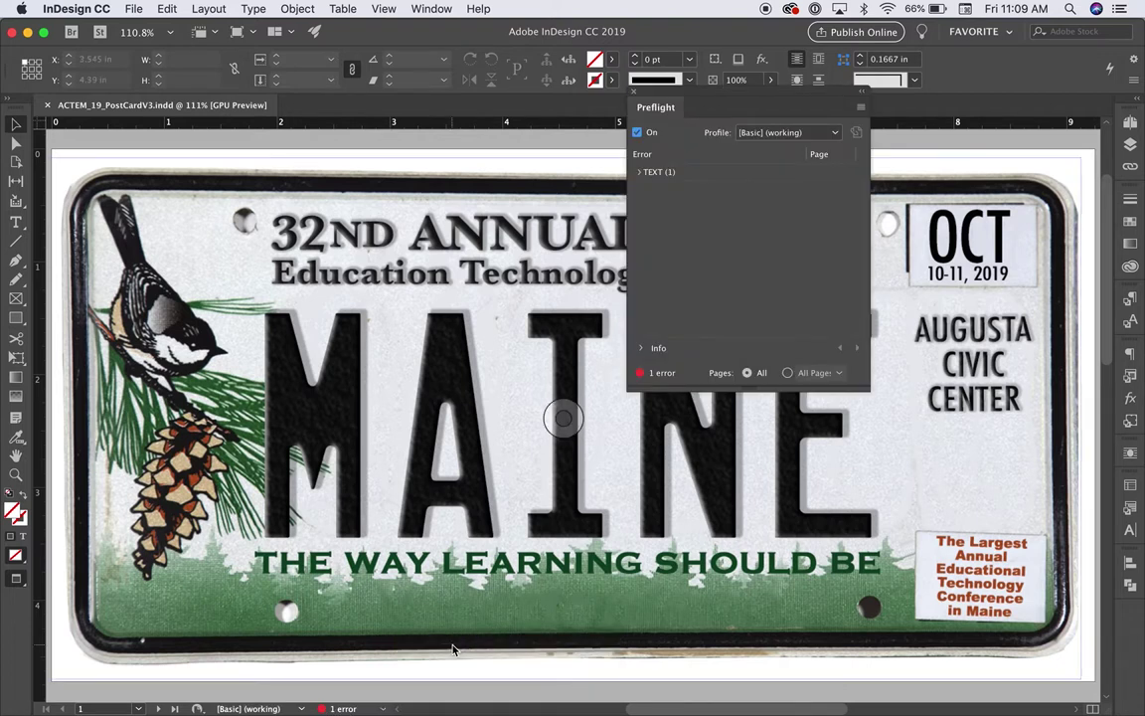
{"action": "left_click", "coordinate": [671, 175]}
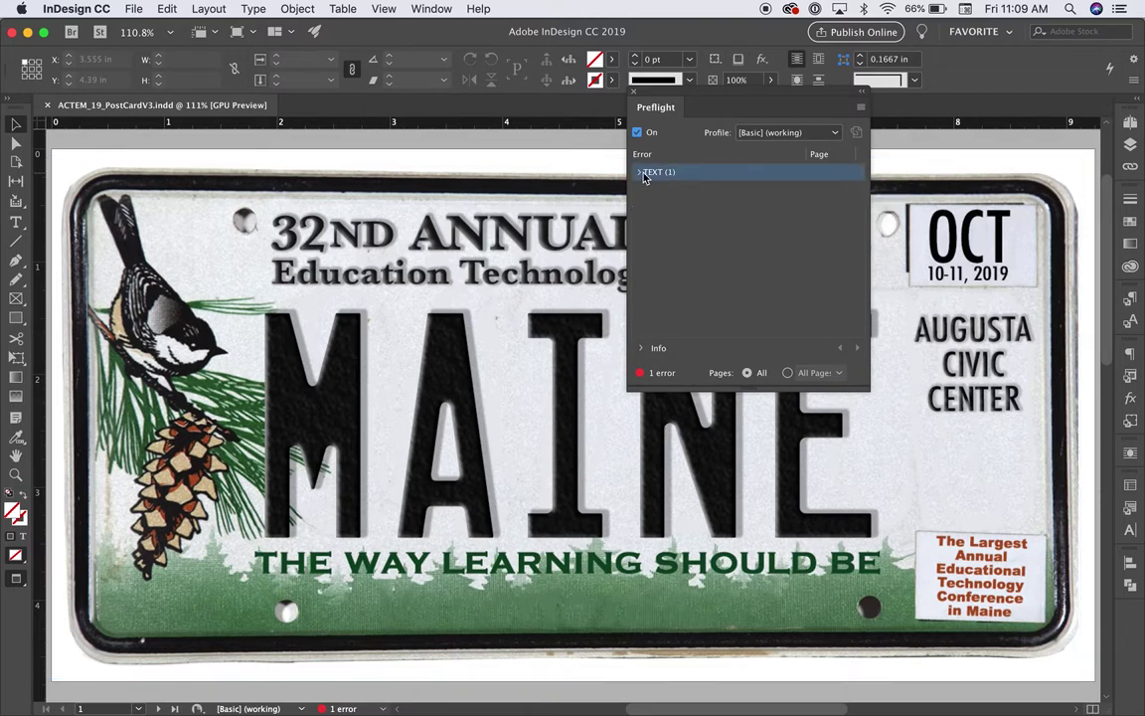
{"action": "left_click", "coordinate": [640, 174]}
{"action": "left_click", "coordinate": [654, 190]}
{"action": "left_click", "coordinate": [696, 208]}
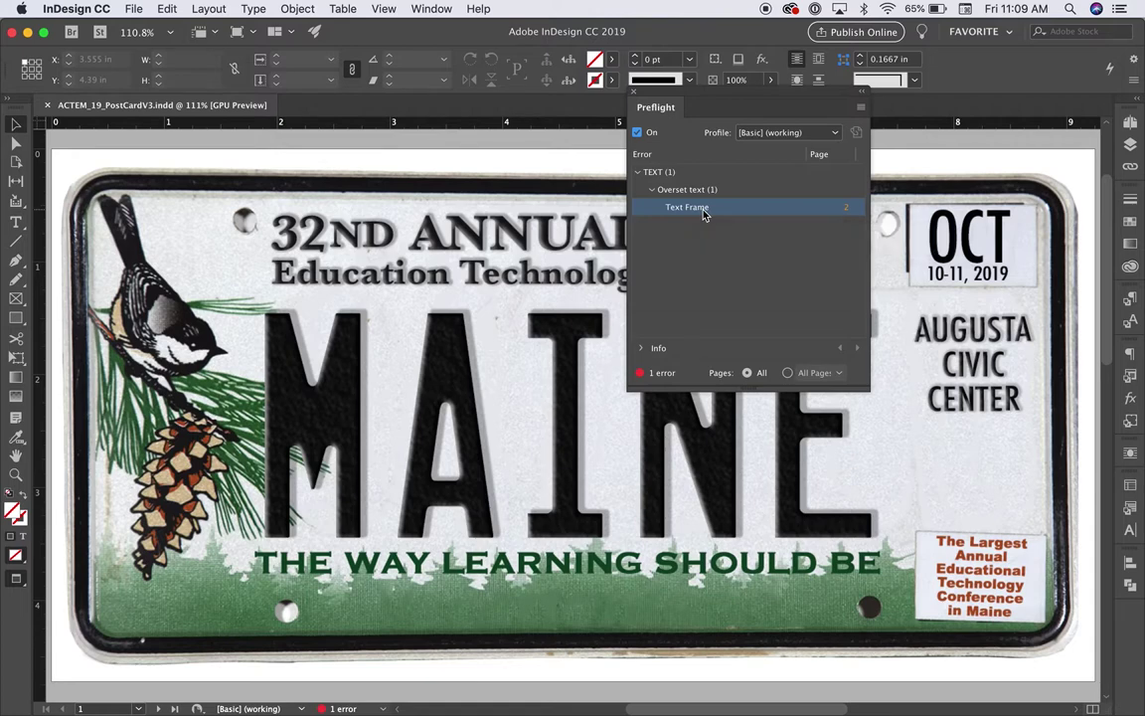
- Lengthen the page-2 text frame until 'EXHIBITS ONLY.' fits, then close the Preflight panel
{"action": "double_click", "coordinate": [703, 211]}
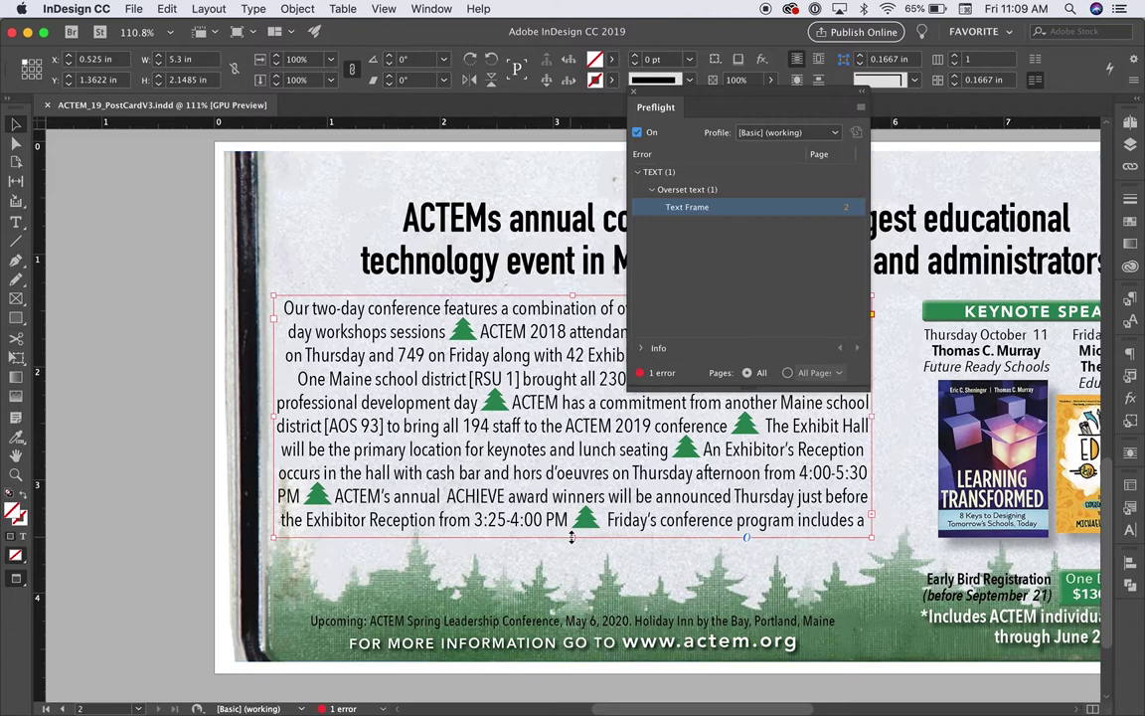
{"action": "left_click_drag", "start_coordinate": [573, 542], "coordinate": [572, 563]}
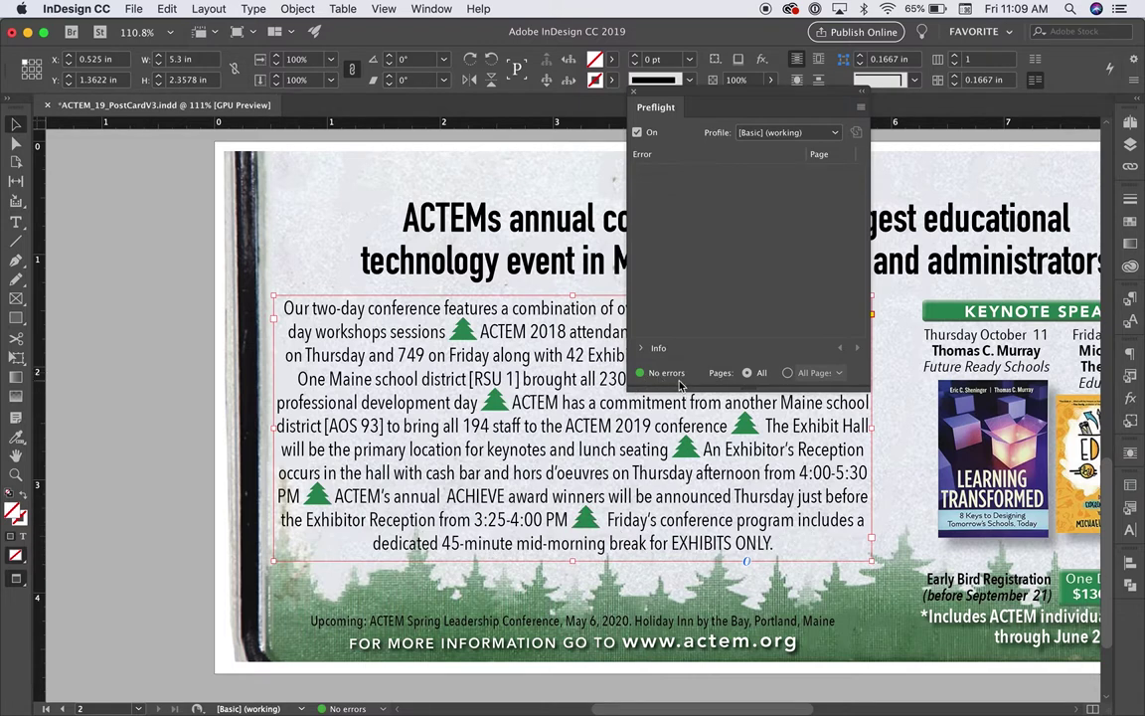
{"action": "left_click", "coordinate": [636, 92]}
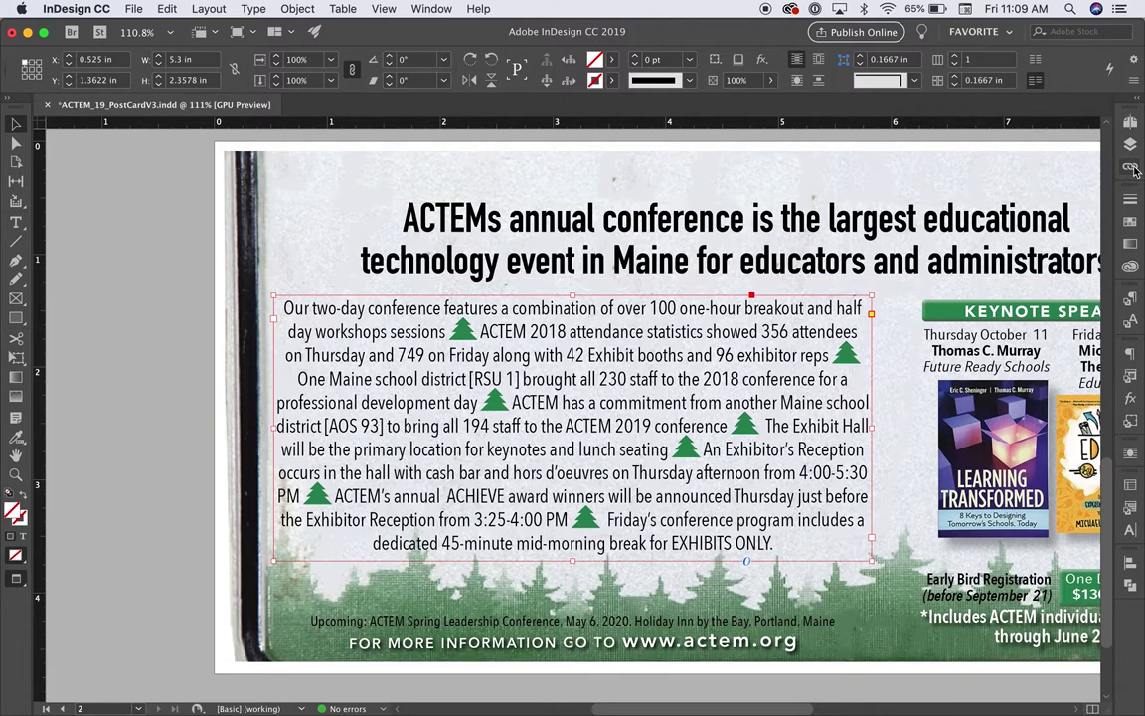
- Review the four linked files in the Links panel, then collapse the panel
{"action": "left_click", "coordinate": [1132, 167]}
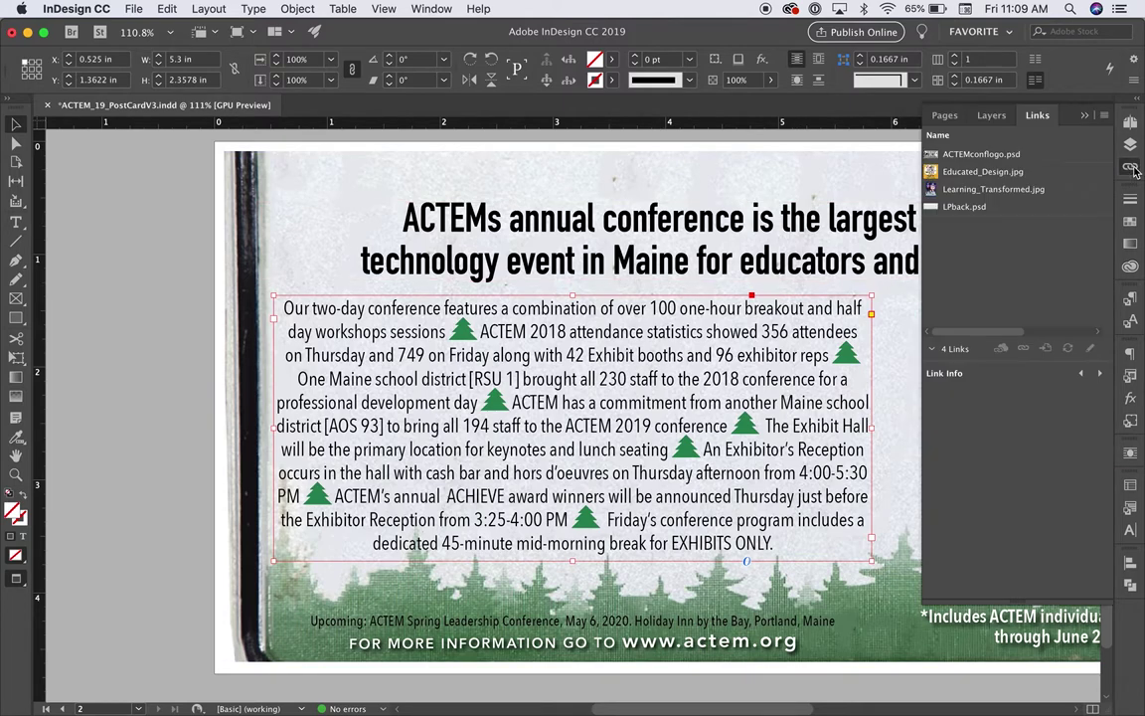
{"action": "left_click", "coordinate": [1084, 116]}
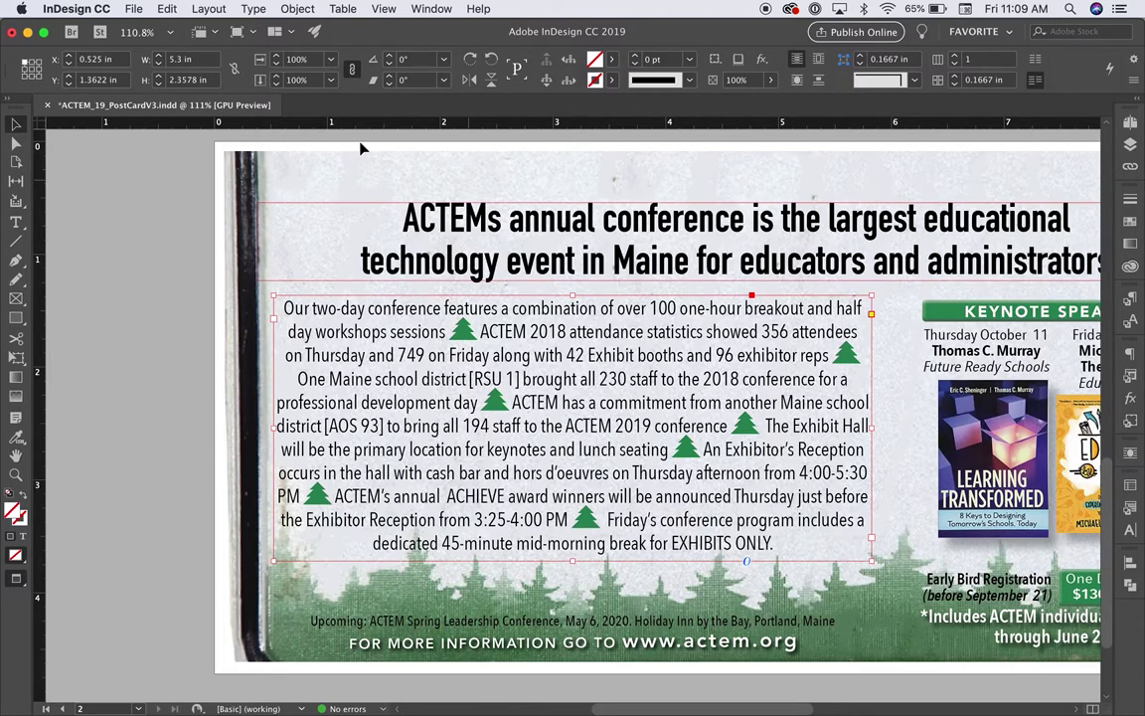
{"action": "left_click", "coordinate": [133, 9]}
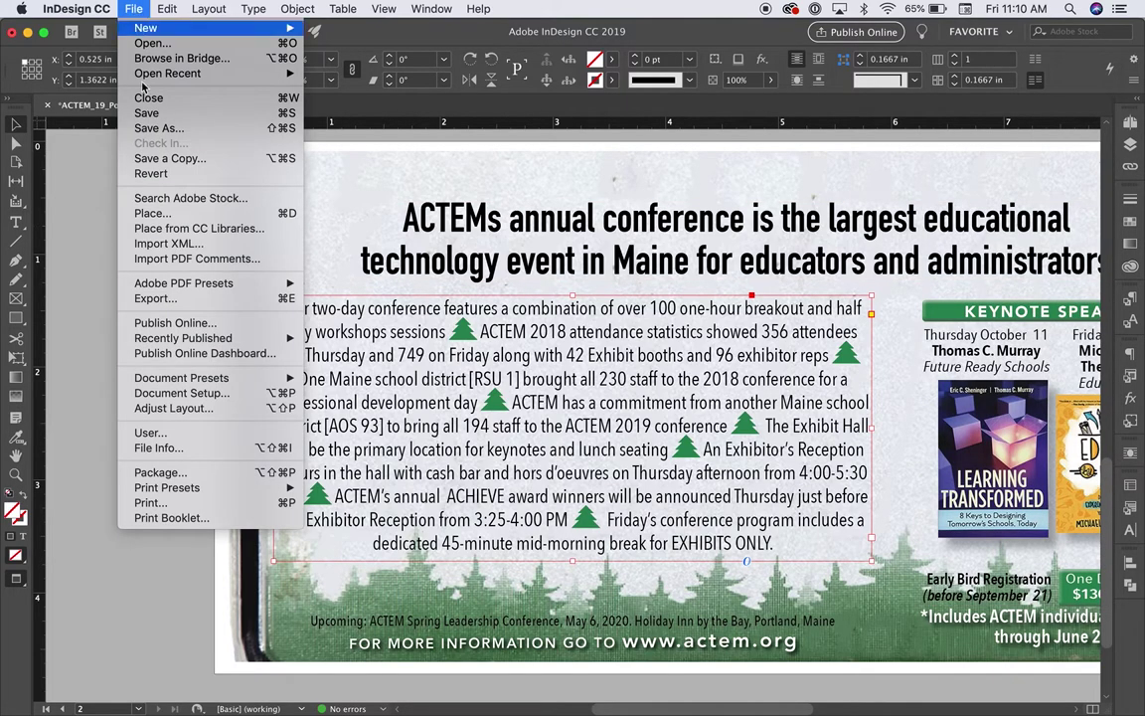
- Run File > Package, review the summary of 8 fonts and 4 links, and continue
{"action": "left_click", "coordinate": [159, 472]}
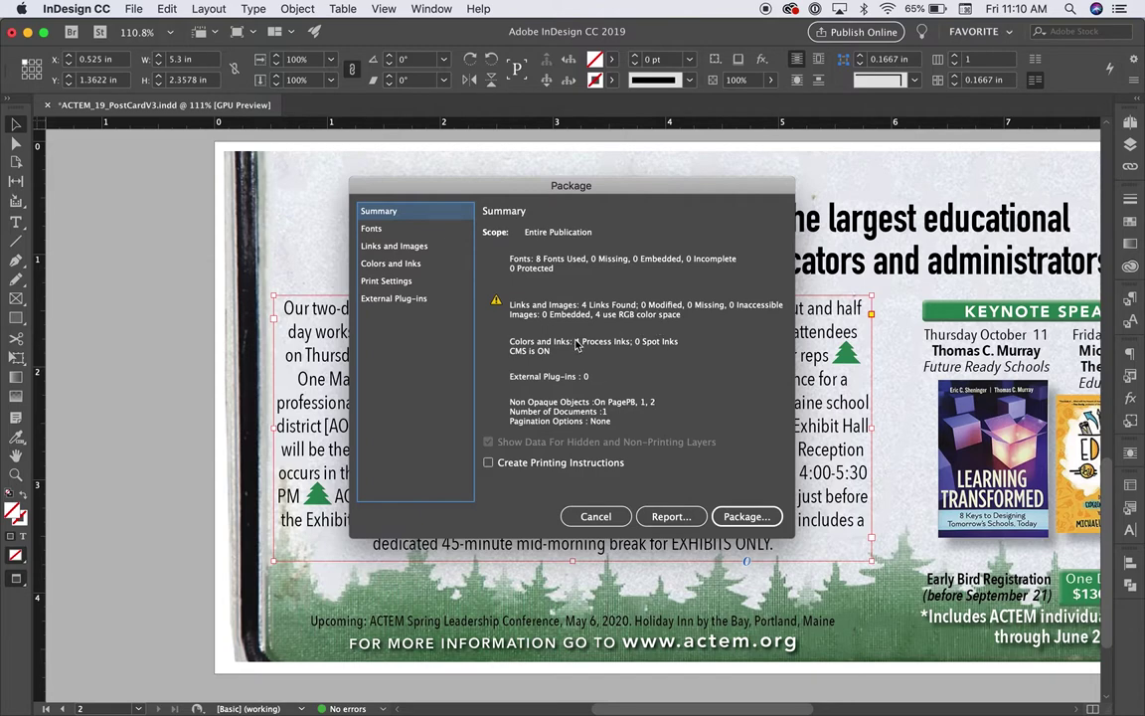
{"action": "left_click", "coordinate": [748, 518]}
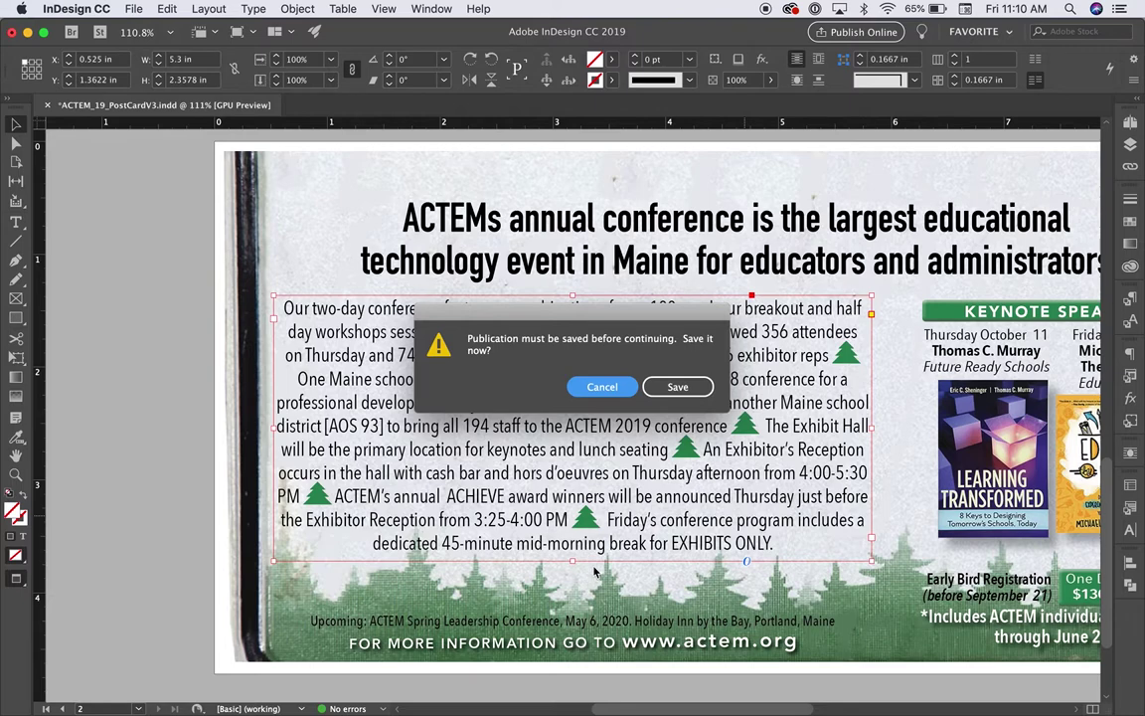
- Save the document, rename the package folder to ACTEM_19_PostCardV4, and target the Desktop
{"action": "left_click", "coordinate": [694, 388]}
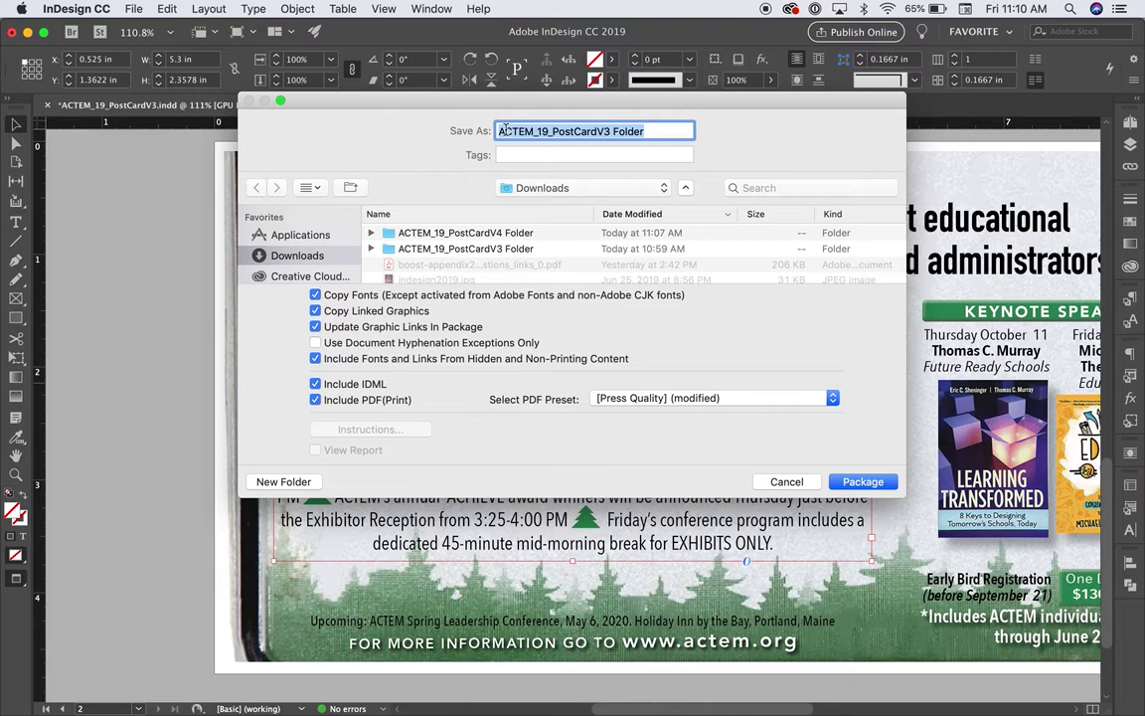
{"action": "left_click", "coordinate": [609, 131]}
{"action": "key", "text": "BackSpace"}
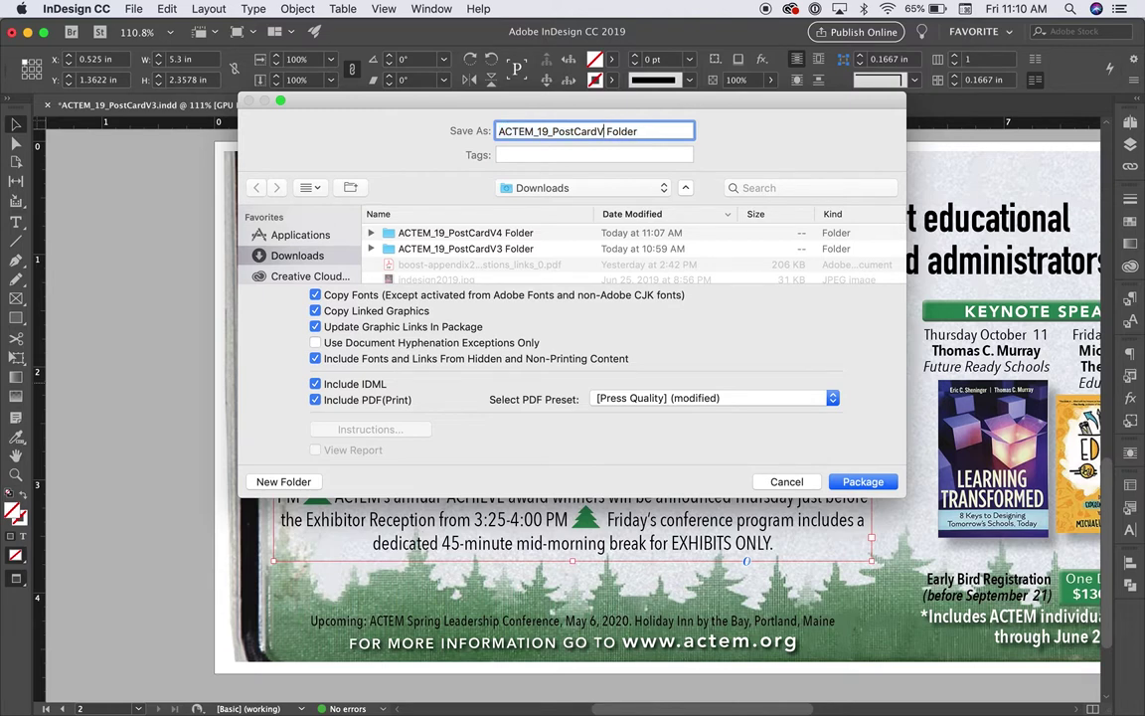
{"action": "type", "text": "4"}
{"action": "left_click_drag", "start_coordinate": [596, 132], "coordinate": [611, 132]}
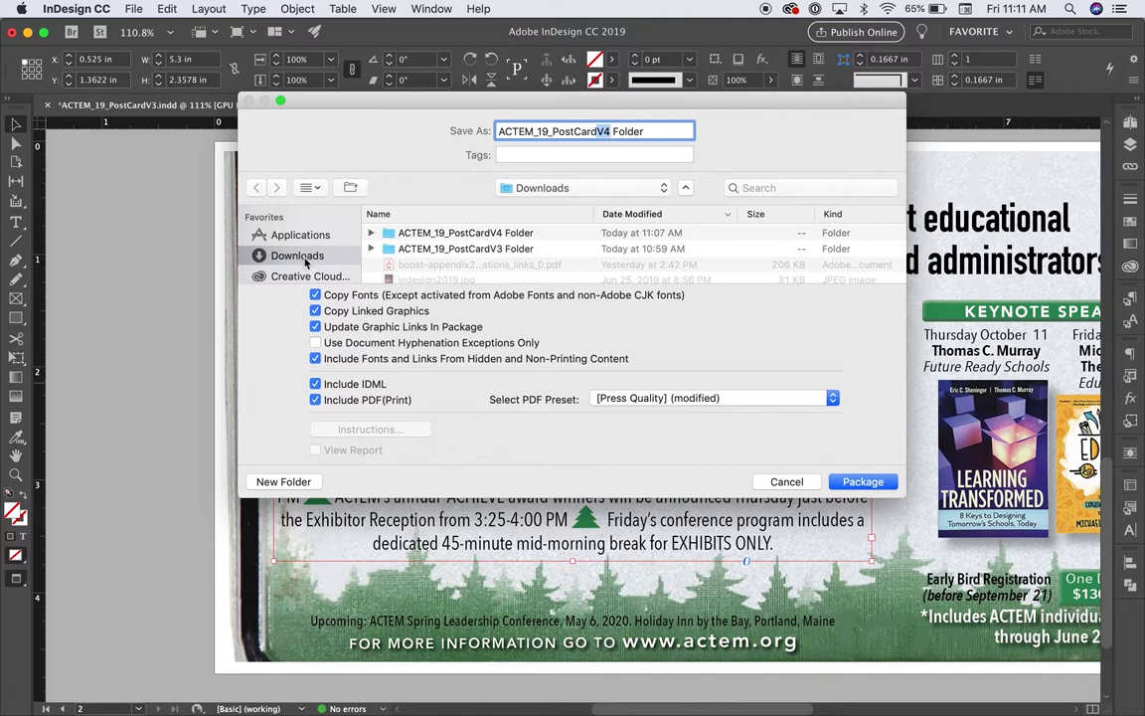
{"action": "scroll", "coordinate": [291, 264], "scroll_direction": "down", "scroll_amount": 5}
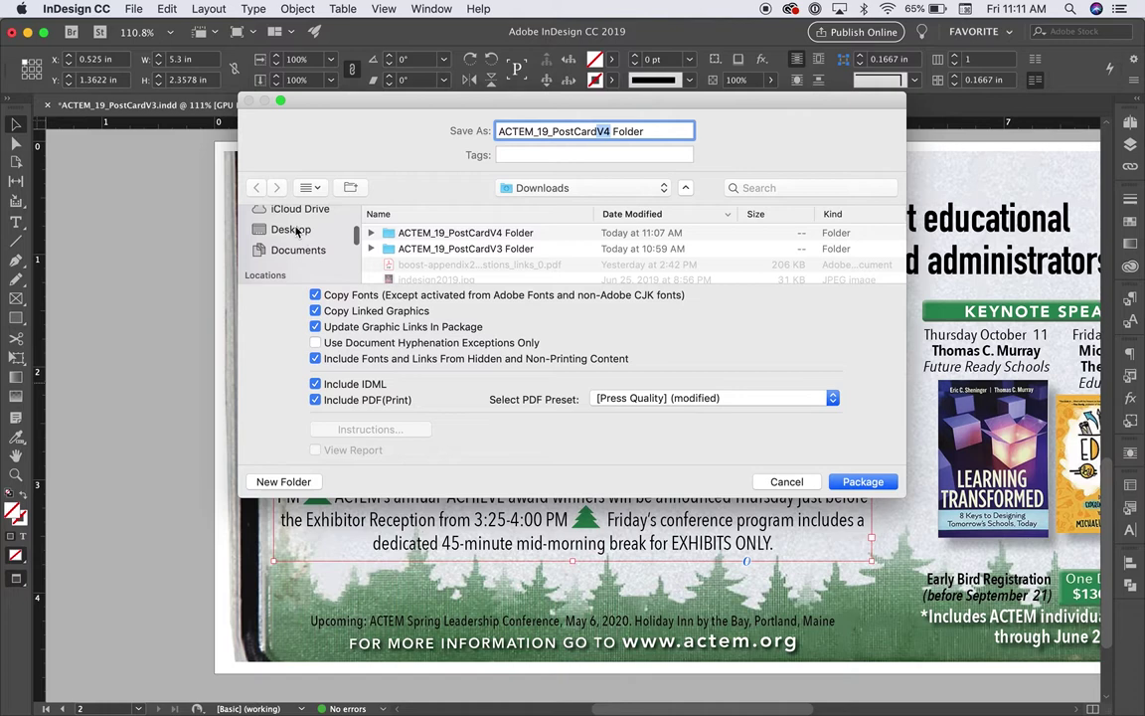
{"action": "left_click", "coordinate": [295, 230]}
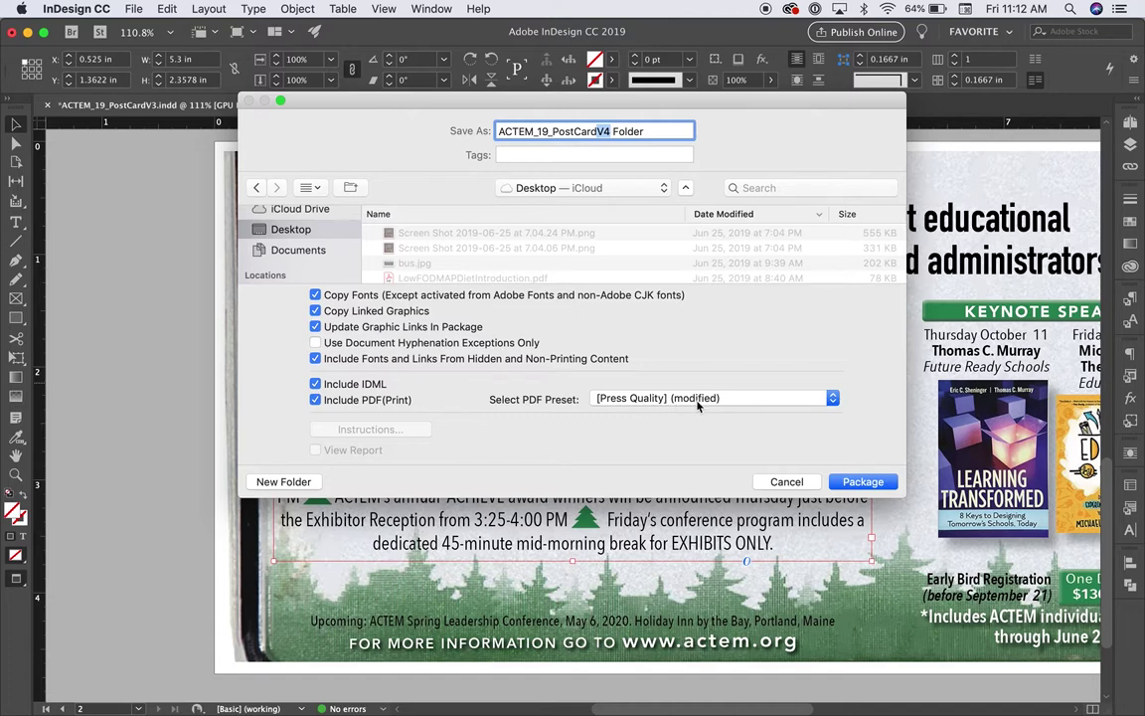
- Create the package, then minimize InDesign and Chrome to reveal the desktop
{"action": "left_click", "coordinate": [863, 481]}
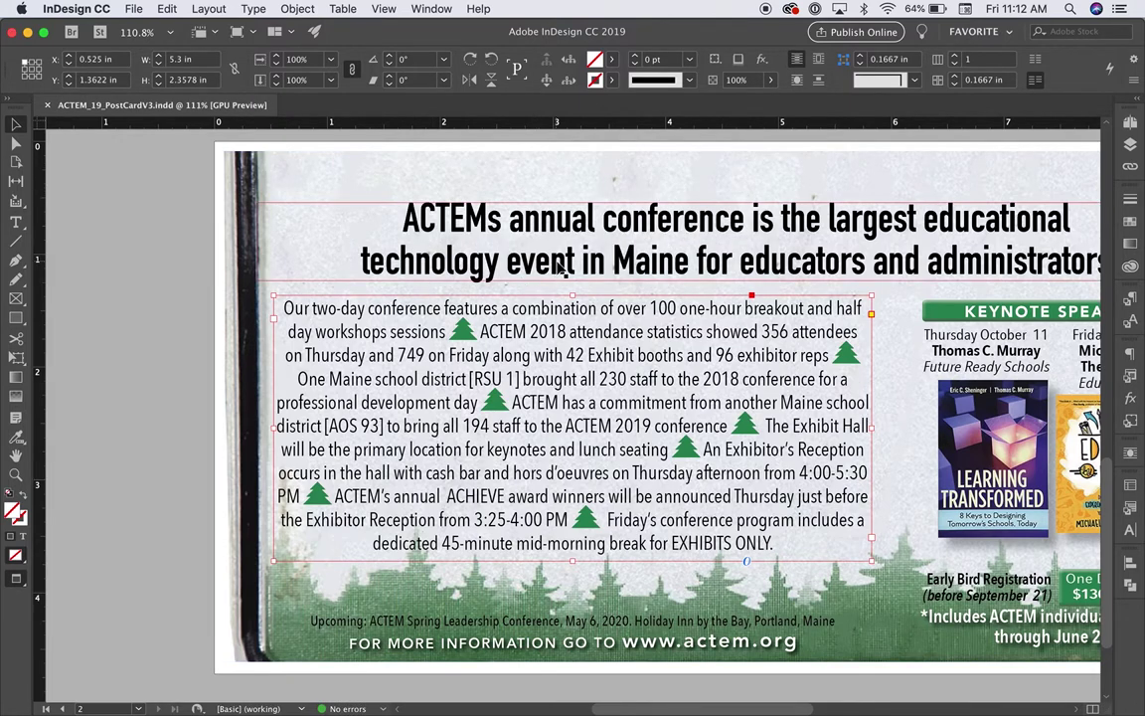
{"action": "left_click", "coordinate": [28, 33]}
{"action": "left_click", "coordinate": [30, 38]}
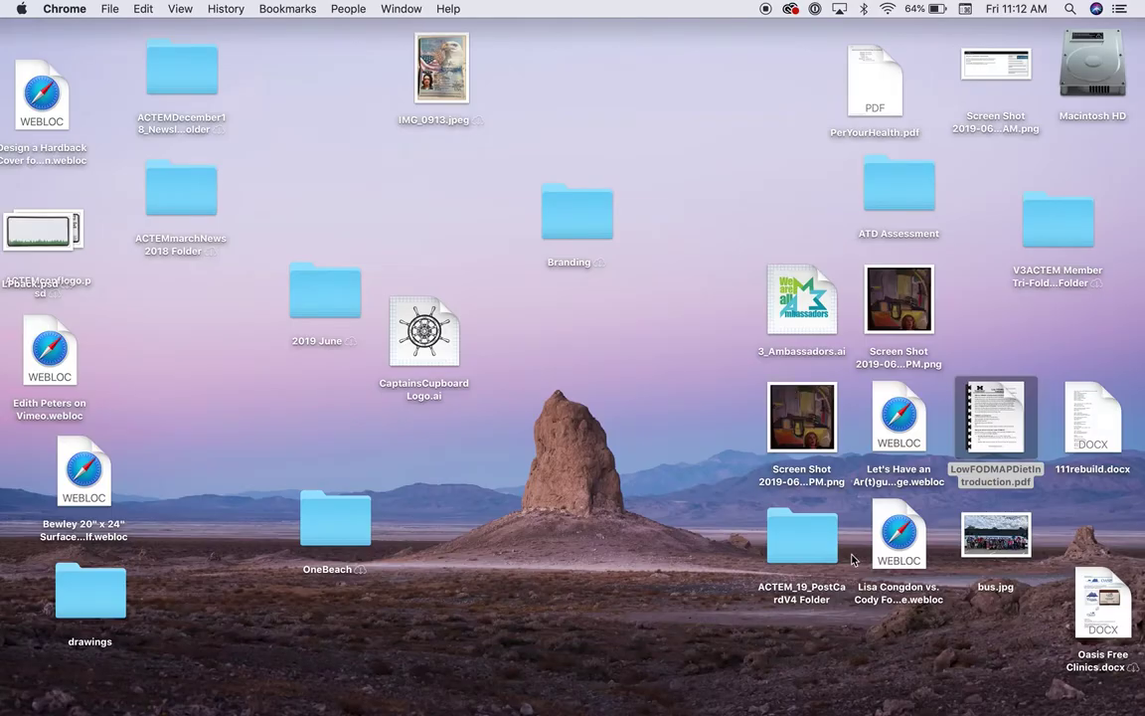
- Center the ACTEM_19_PostCardV4 Folder, check its IDML, INDD, PDF, fonts and Links, then close it
{"action": "left_click_drag", "start_coordinate": [803, 560], "coordinate": [637, 422]}
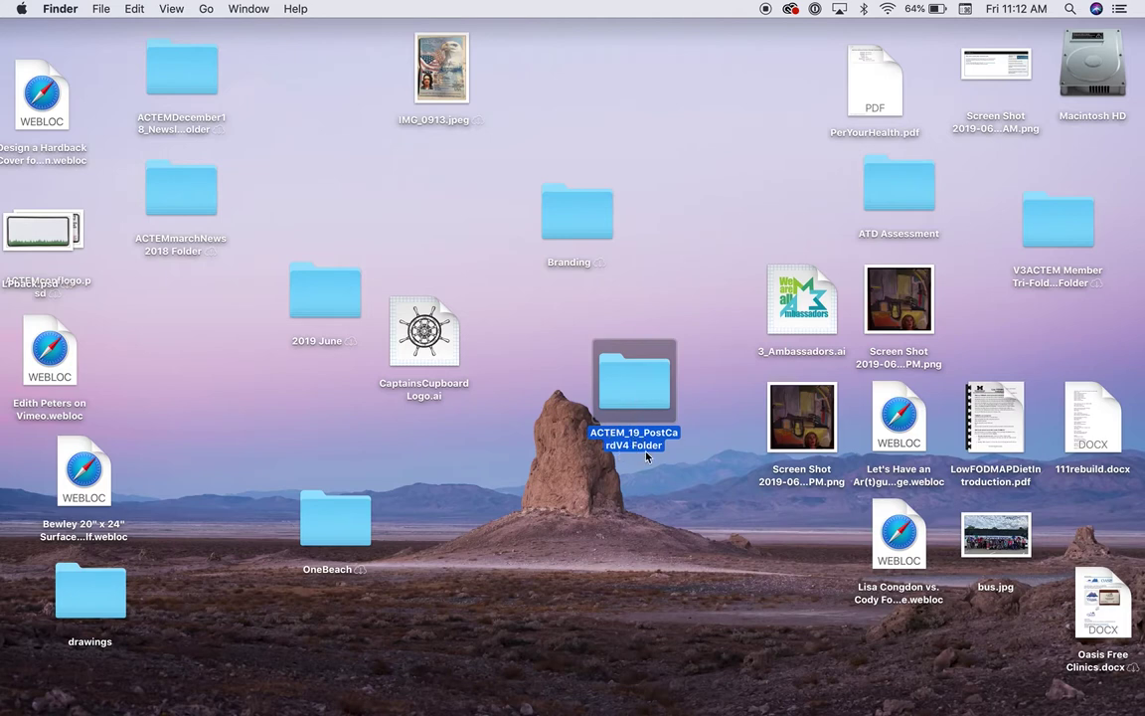
{"action": "double_click", "coordinate": [641, 394]}
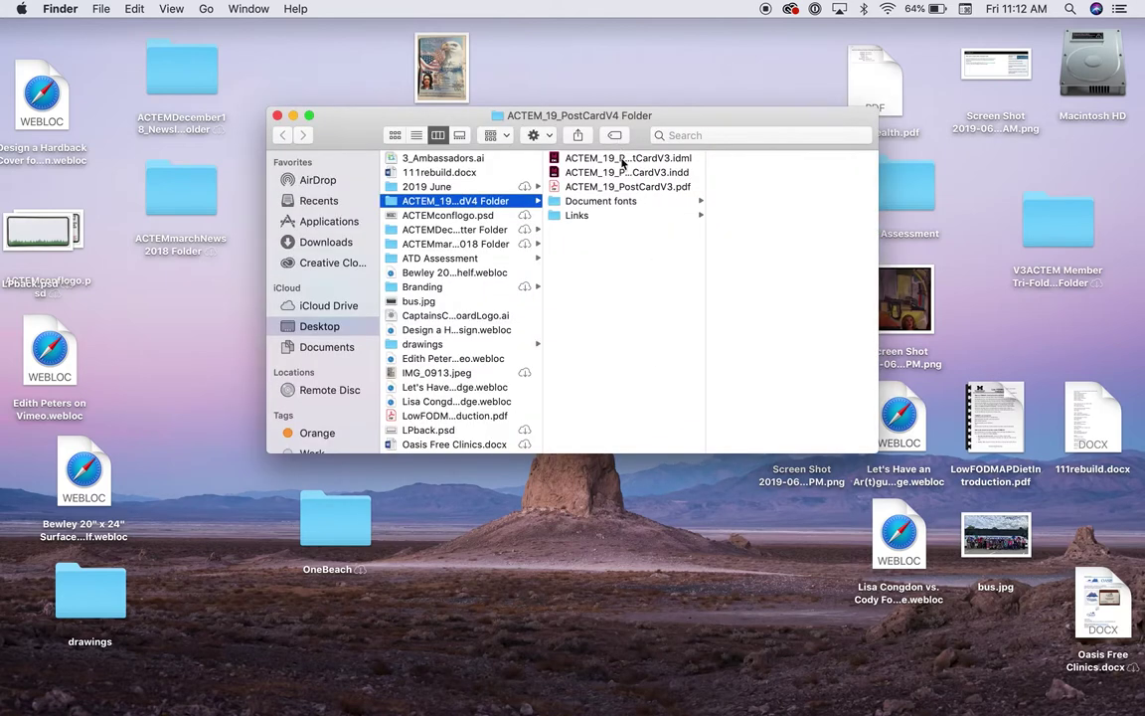
{"action": "left_click", "coordinate": [622, 160]}
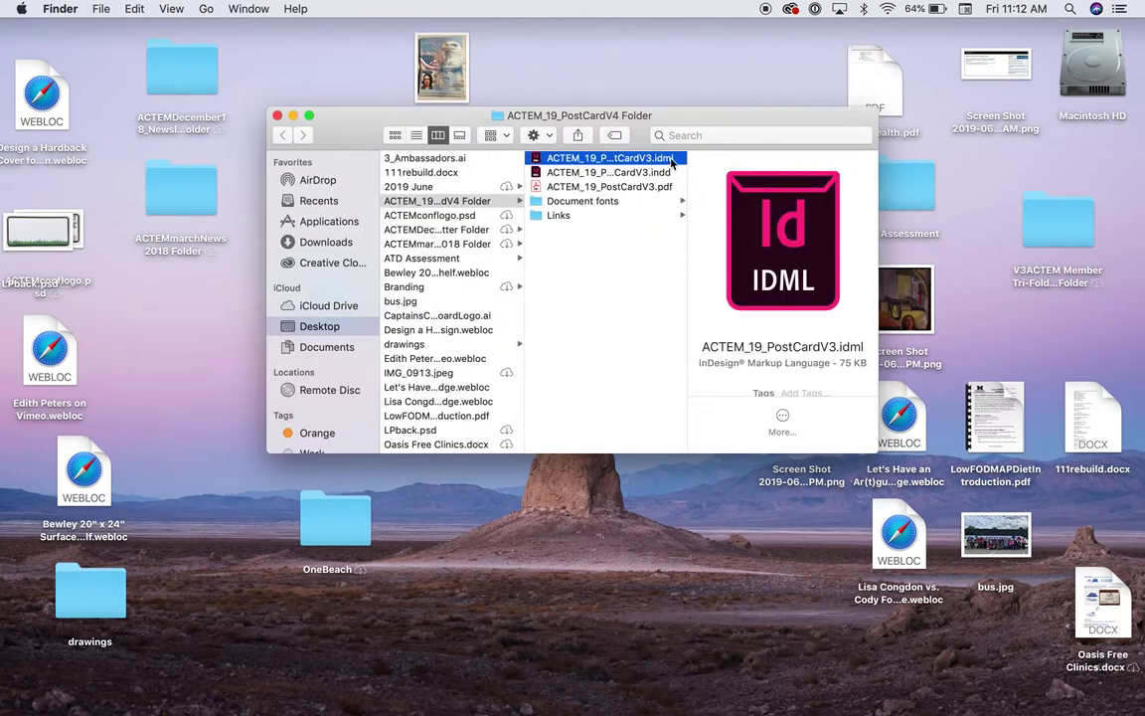
{"action": "left_click", "coordinate": [662, 174]}
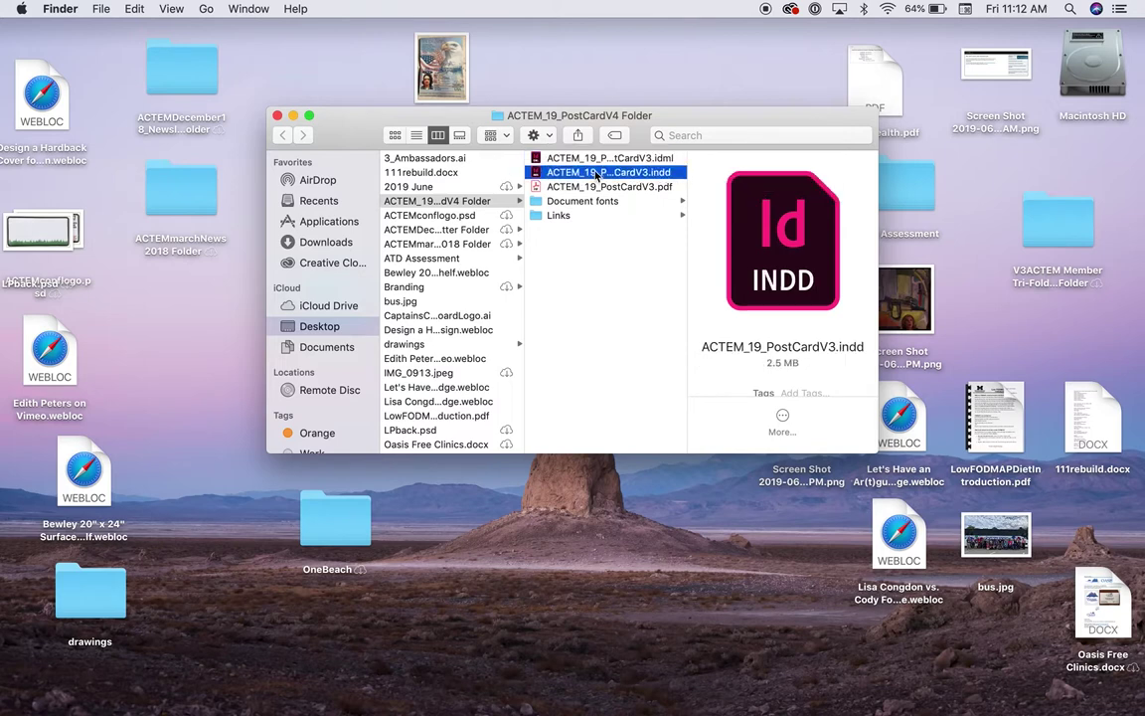
{"action": "left_click", "coordinate": [624, 188]}
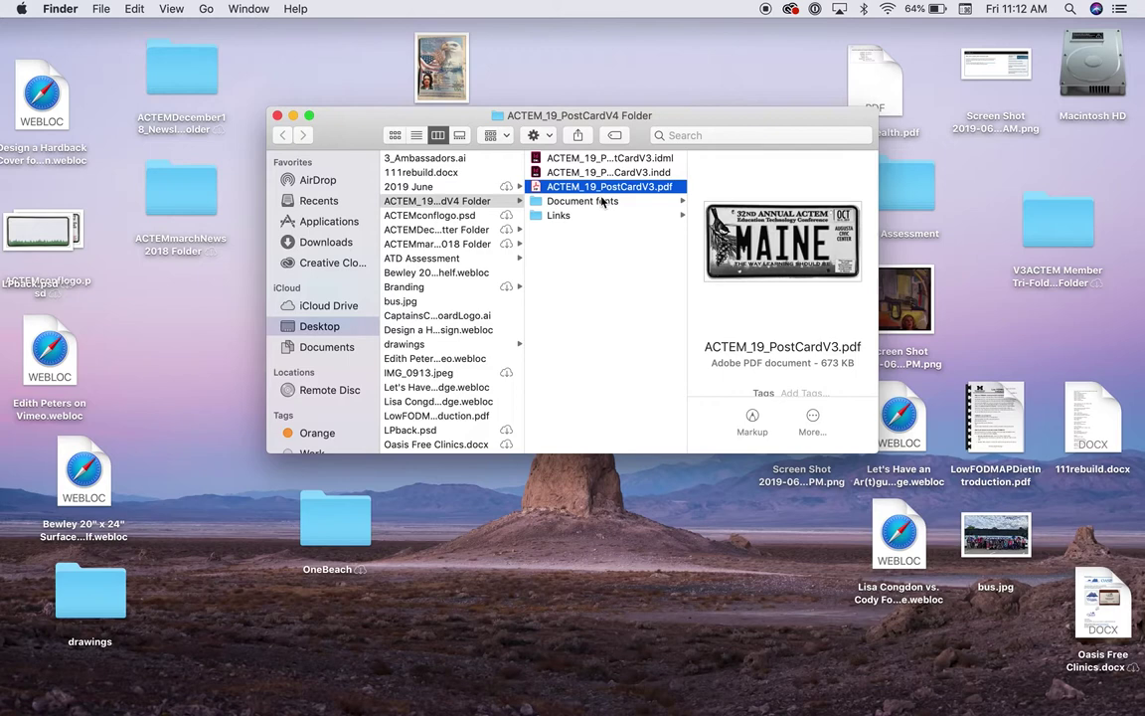
{"action": "left_click", "coordinate": [597, 203]}
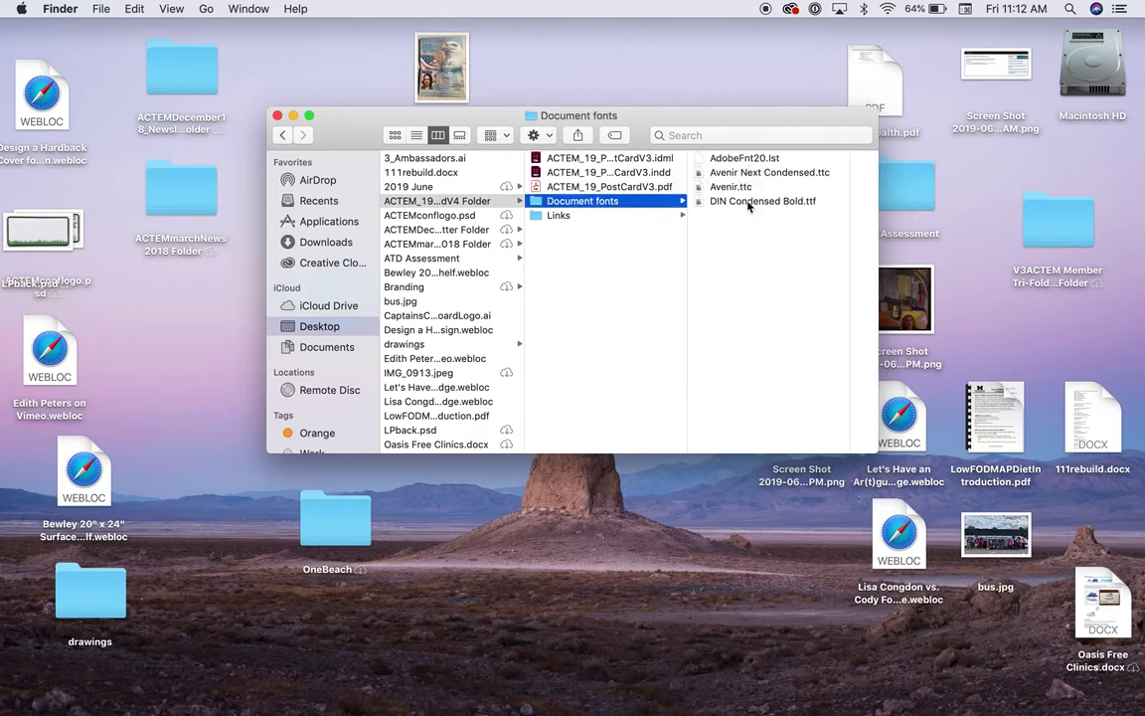
{"action": "left_click", "coordinate": [573, 216]}
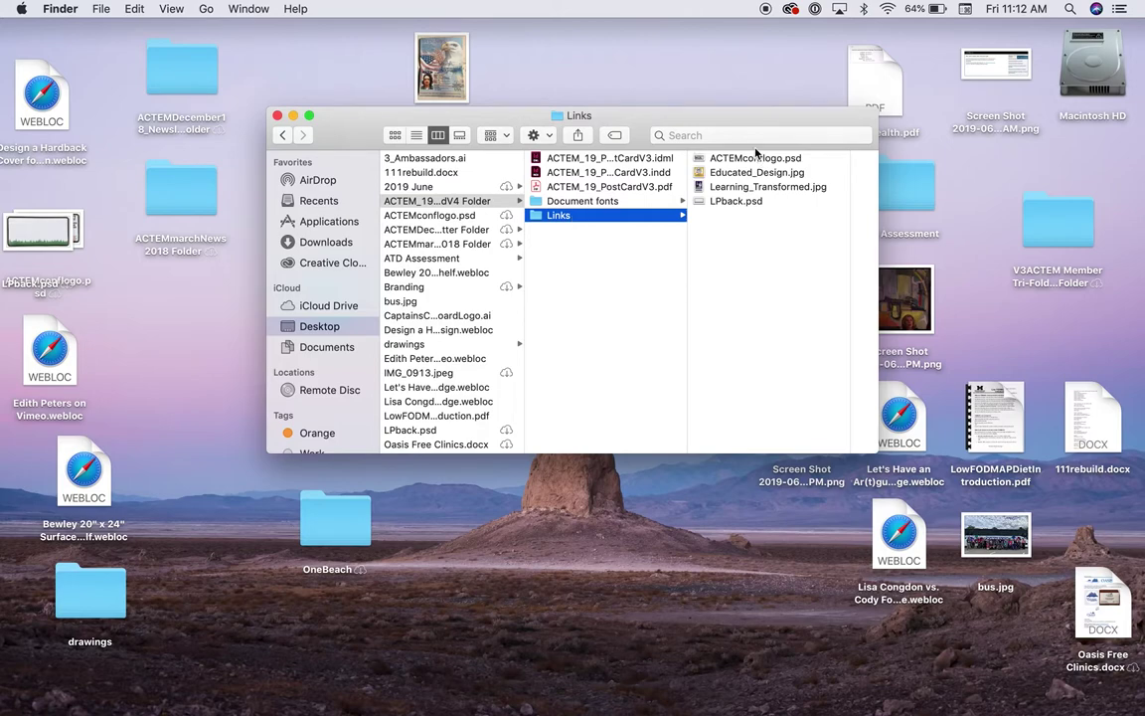
{"action": "left_click", "coordinate": [277, 115]}
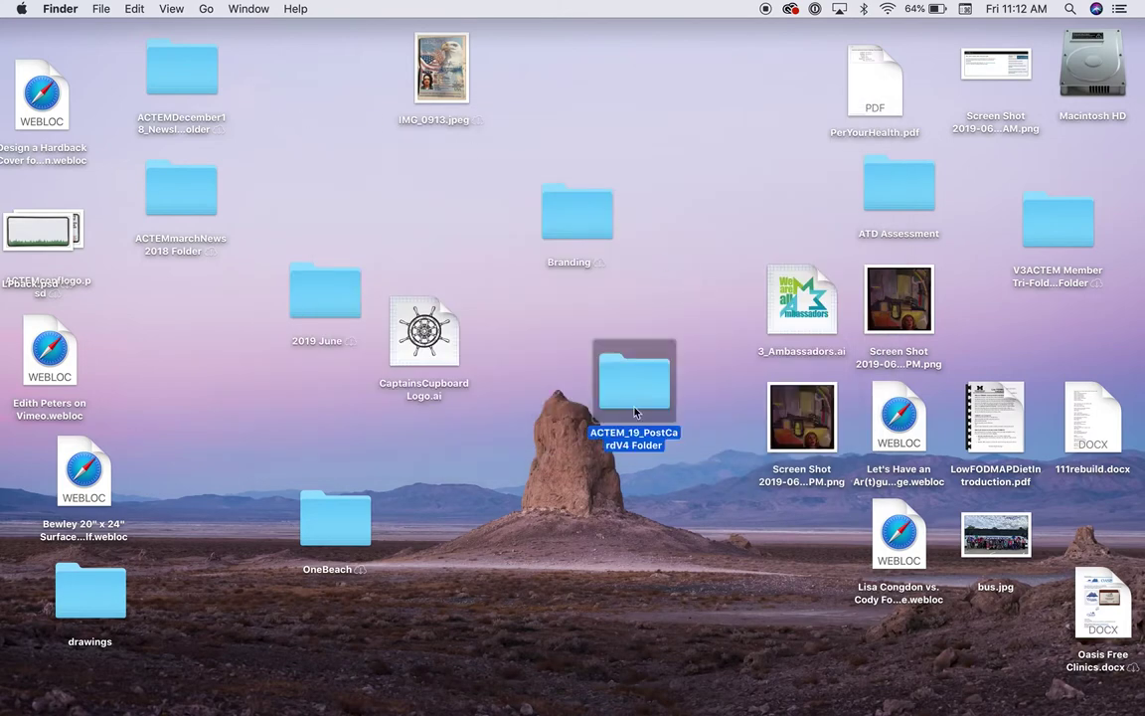